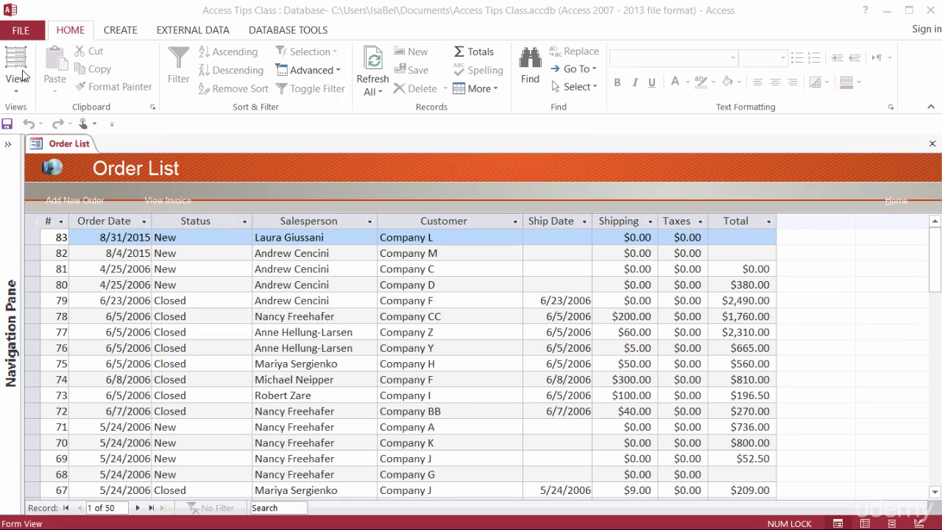
Switch the Order List form to Layout View and select a cell in the Total column.
key(alt+Tab)
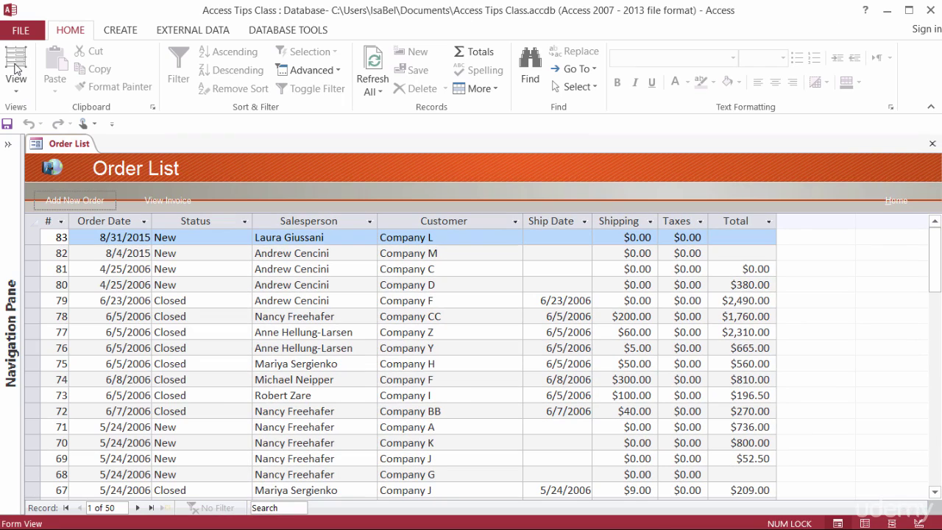
click(16, 67)
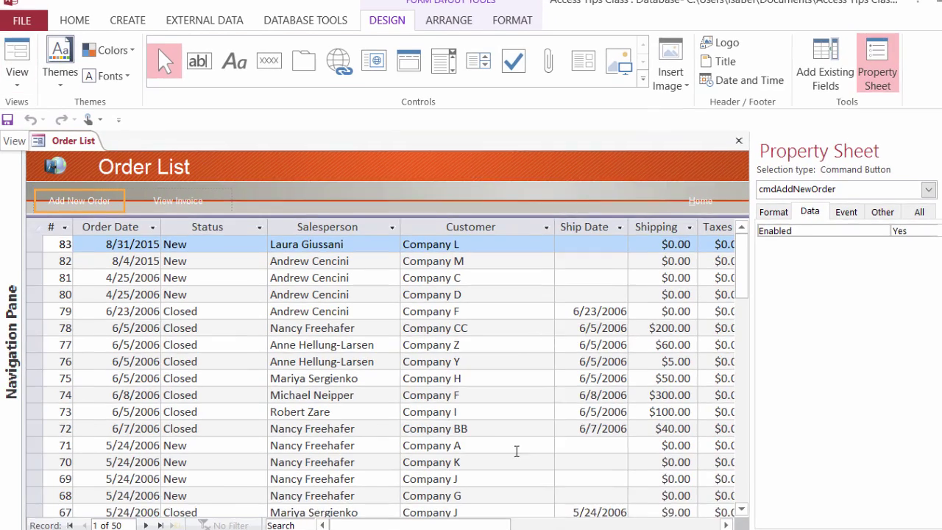
scroll(400, 374, right, 5)
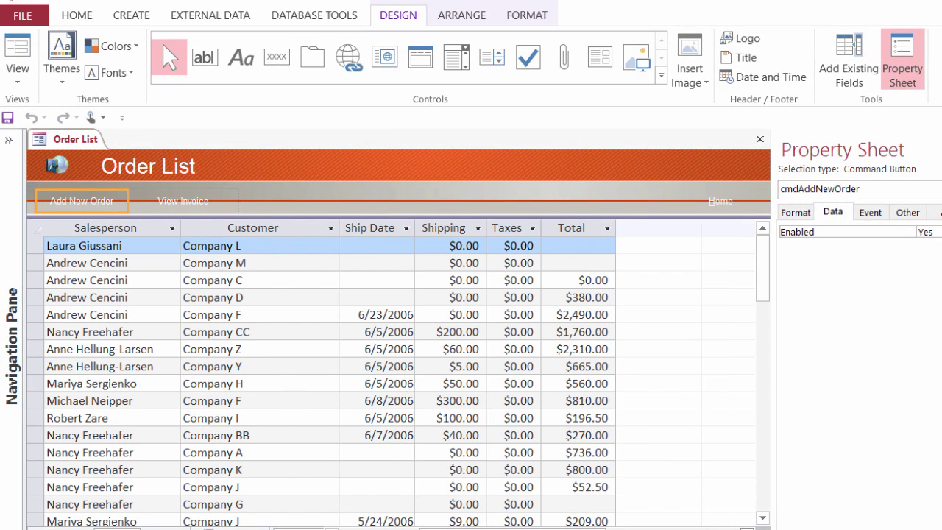
click(600, 330)
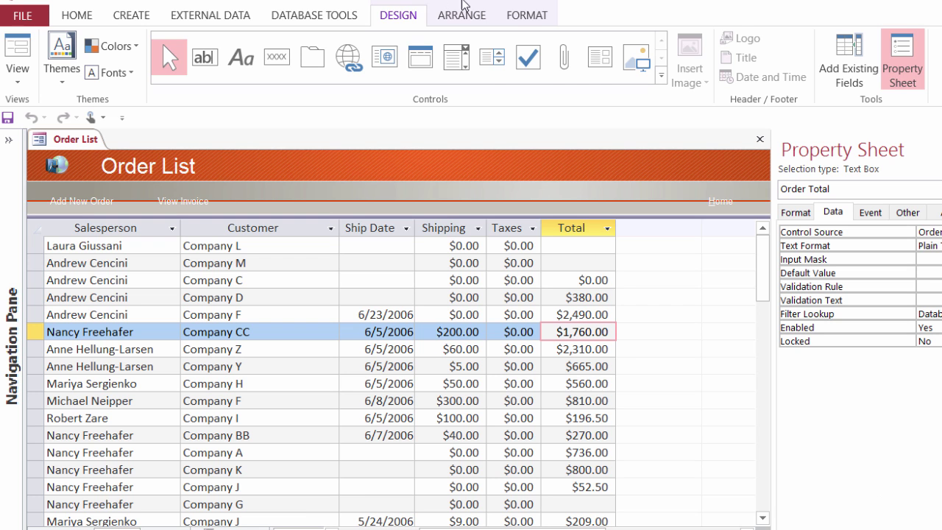
click(521, 20)
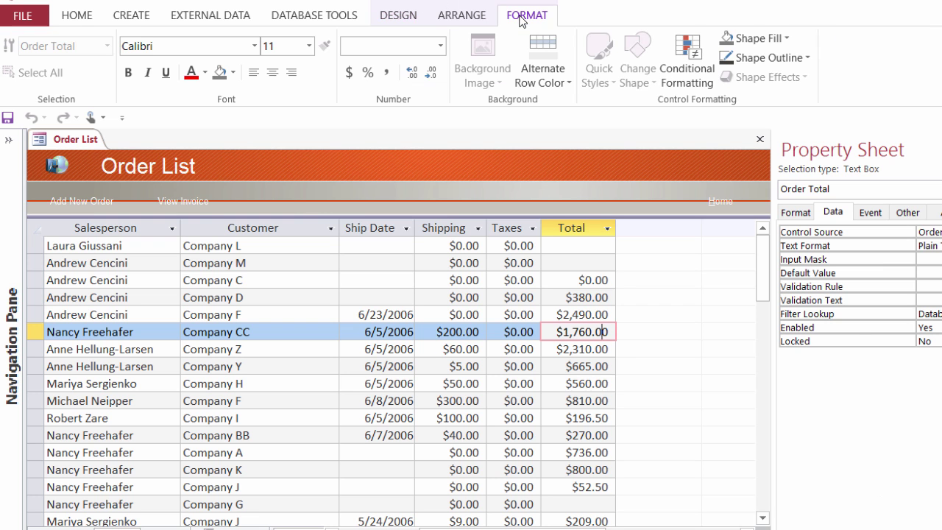
Add a Field Value ≥ 1000 rule on Order Total with bold, green font.
click(690, 58)
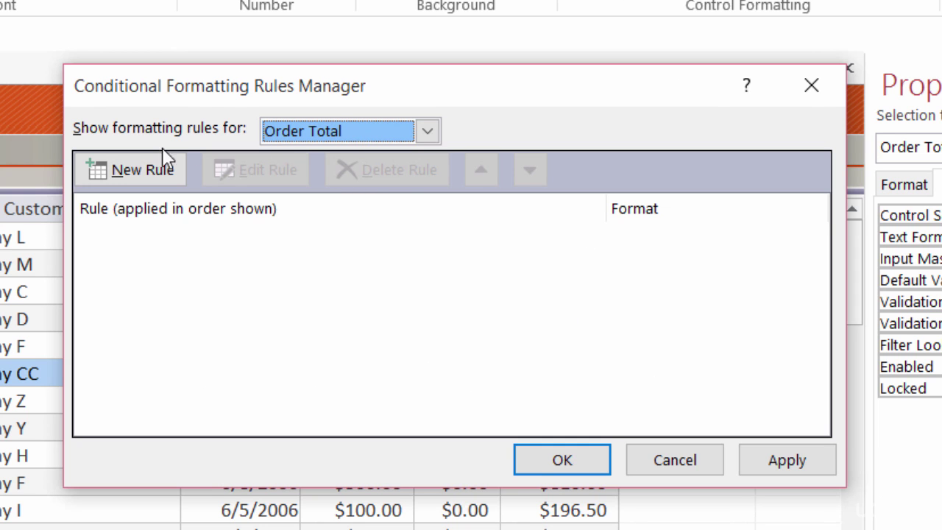
click(137, 169)
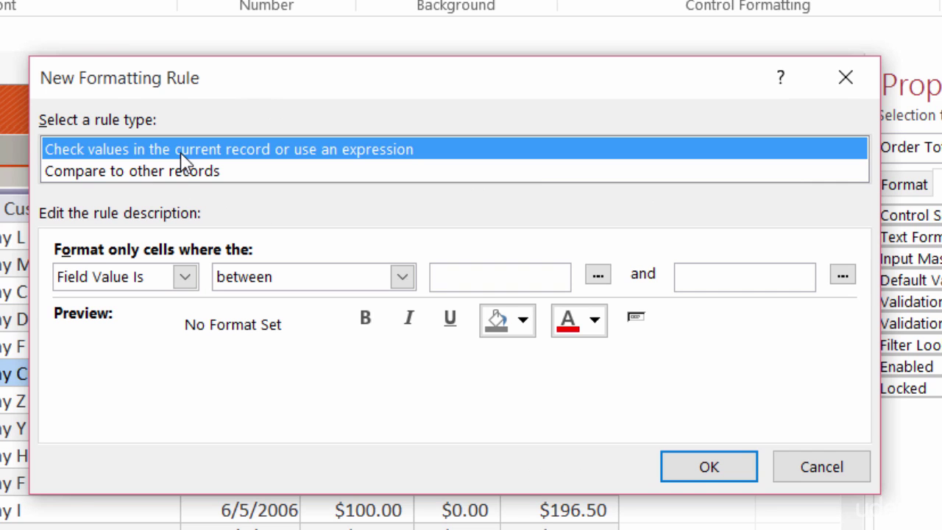
click(404, 277)
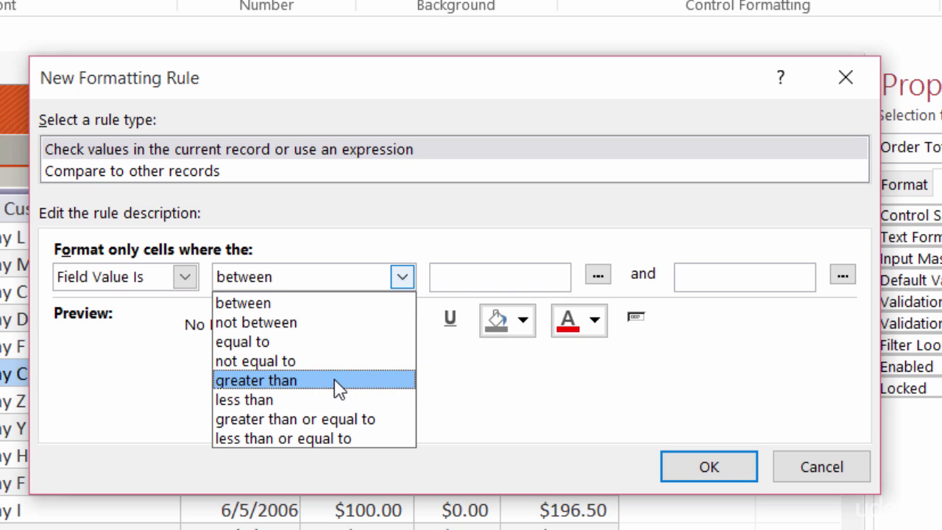
click(342, 421)
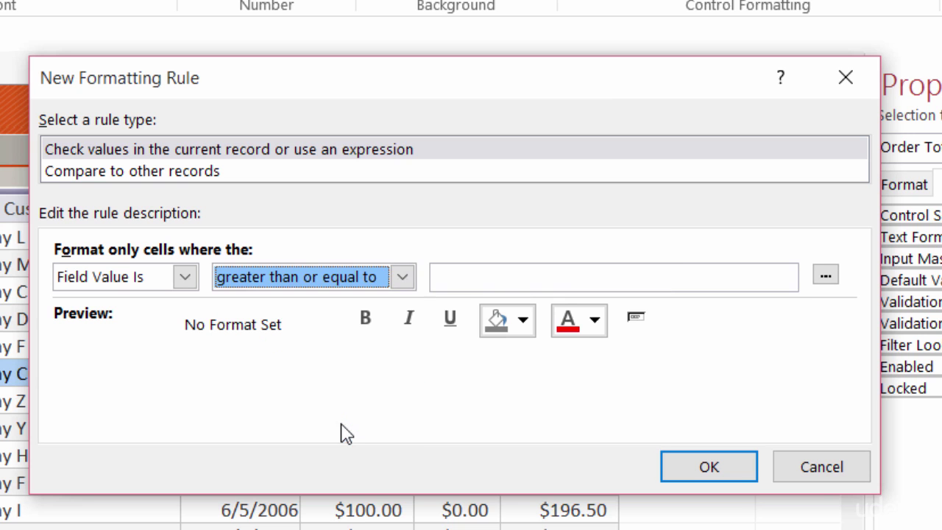
click(471, 285)
text(1000)
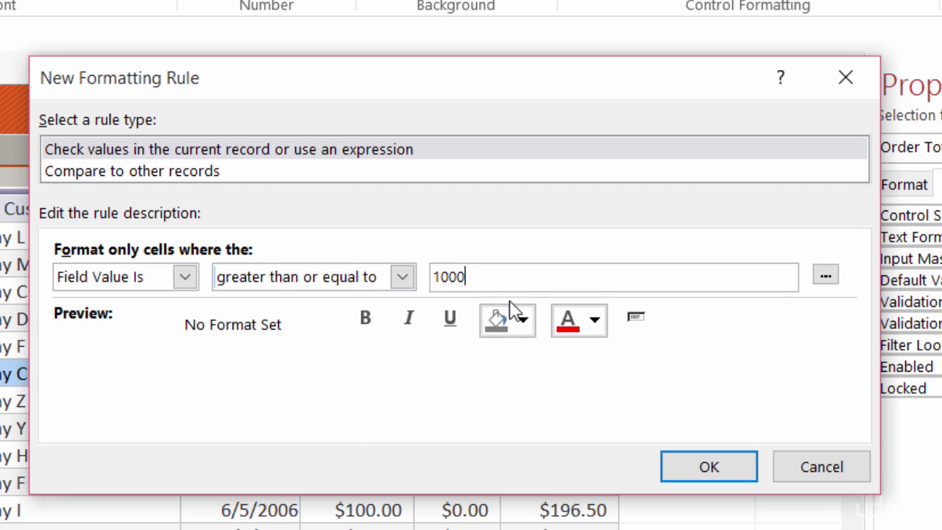
click(375, 323)
click(596, 325)
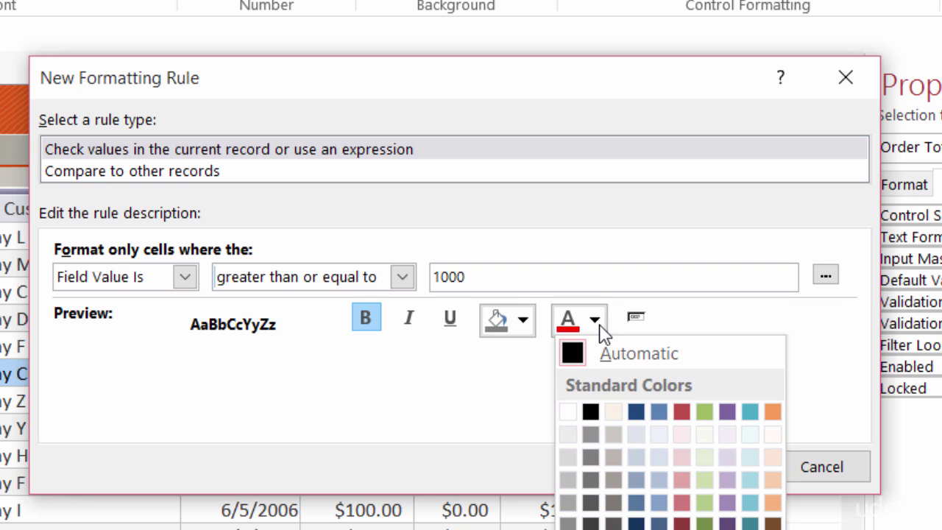
click(705, 524)
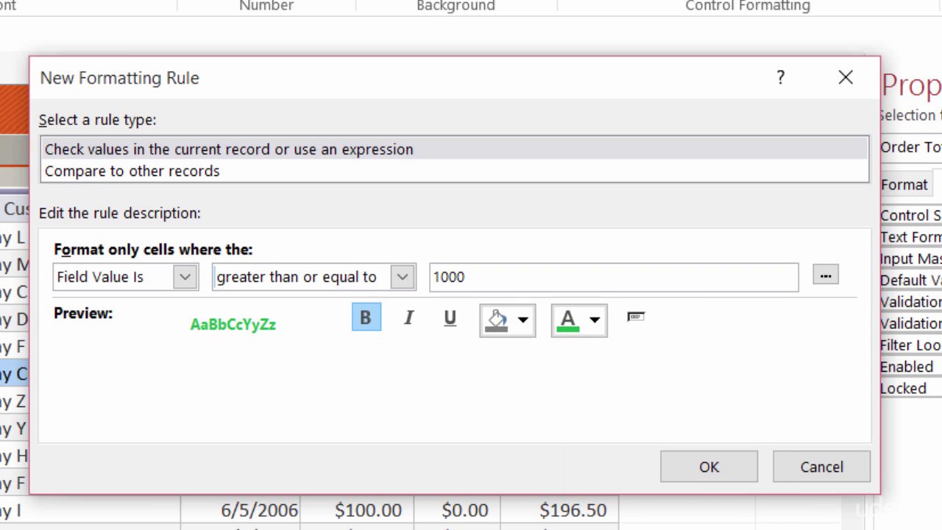
click(709, 468)
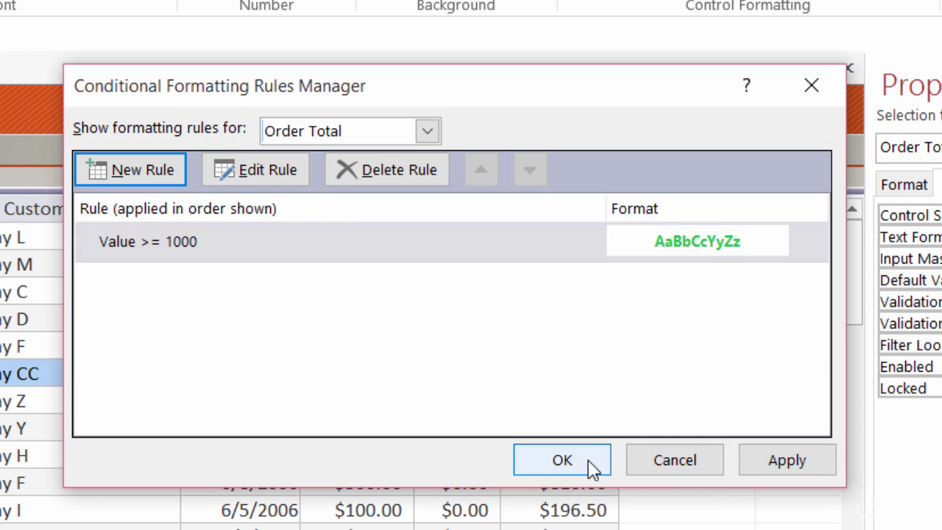
click(563, 460)
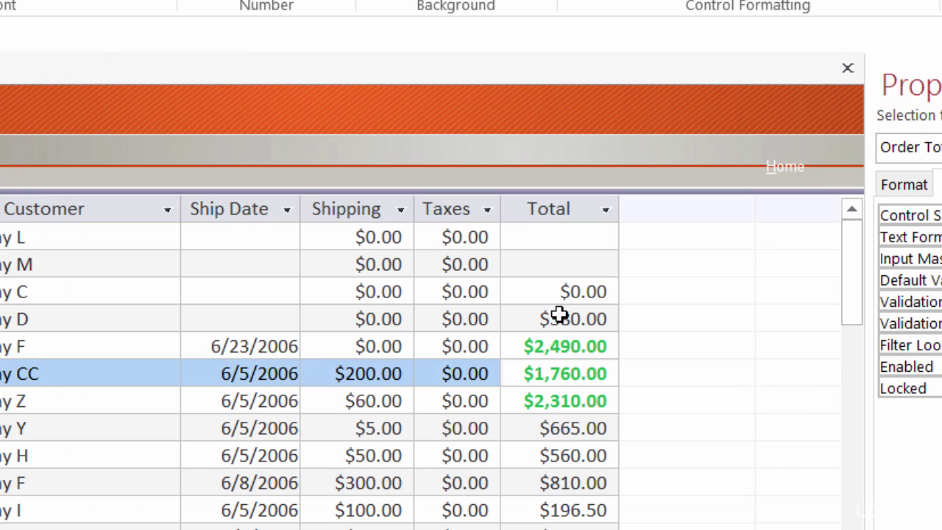
drag(852, 272, 861, 513)
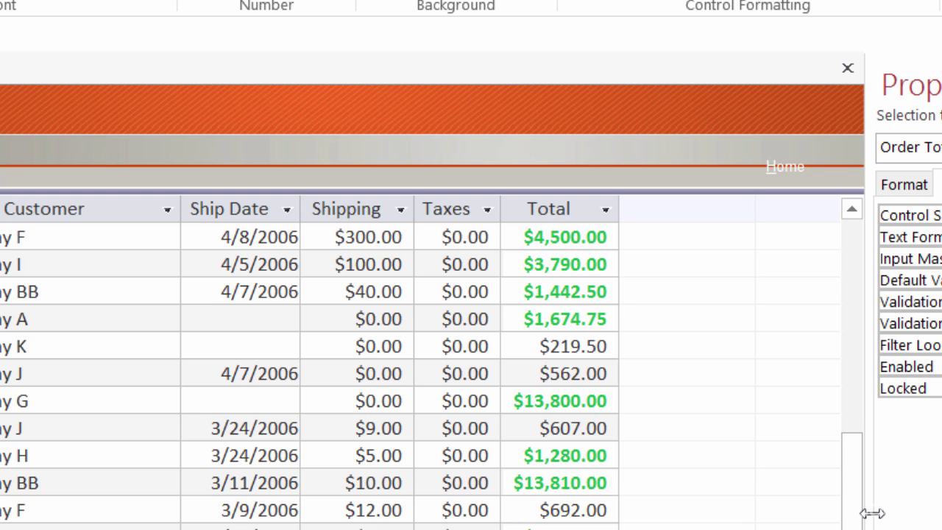
scroll(852, 479, down, 10)
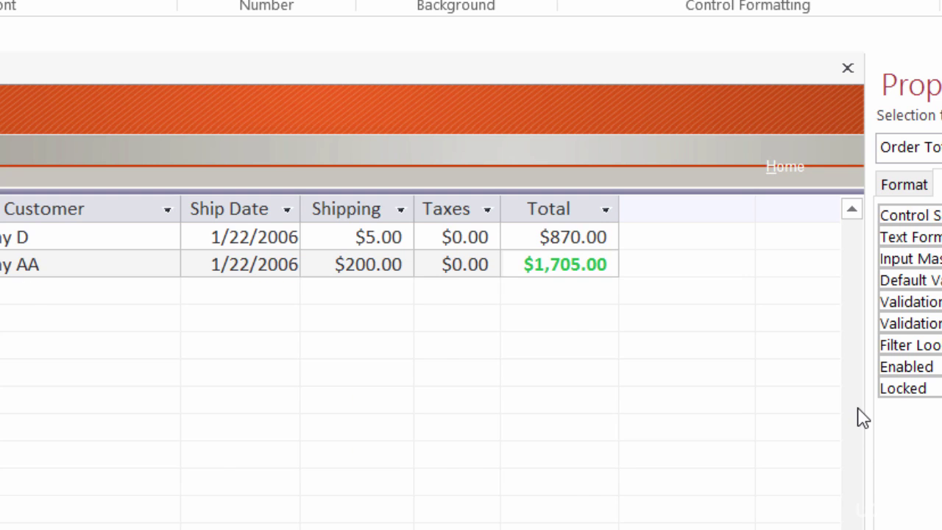
drag(863, 418, 861, 395)
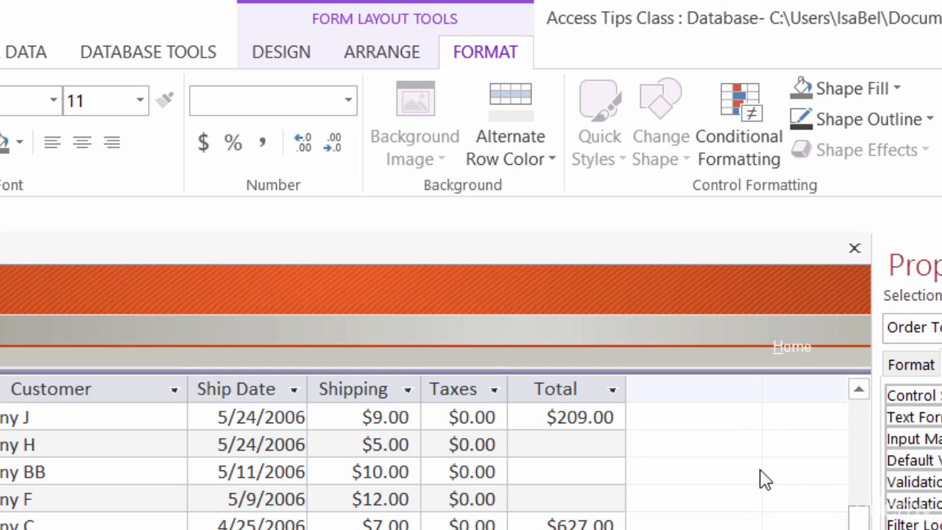
Add a teal data bar rule on Order Total running from lowest to highest value.
click(557, 522)
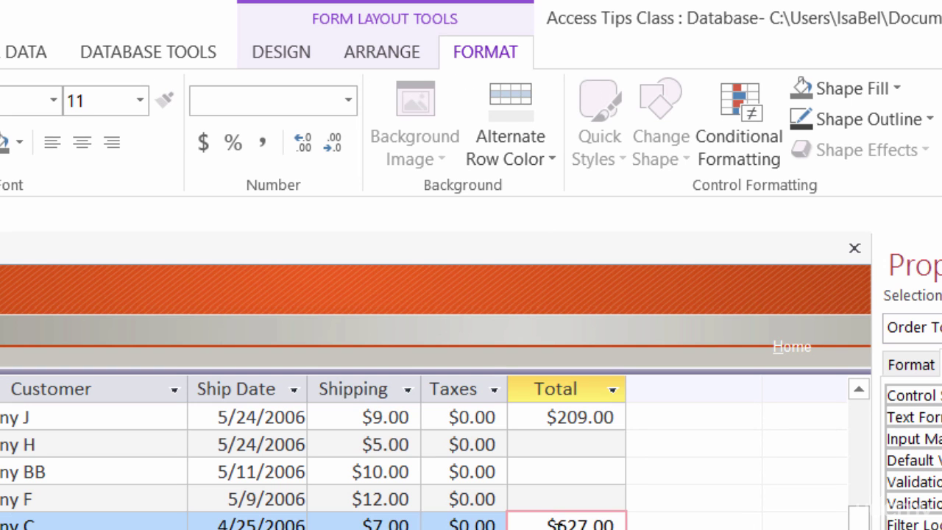
click(730, 134)
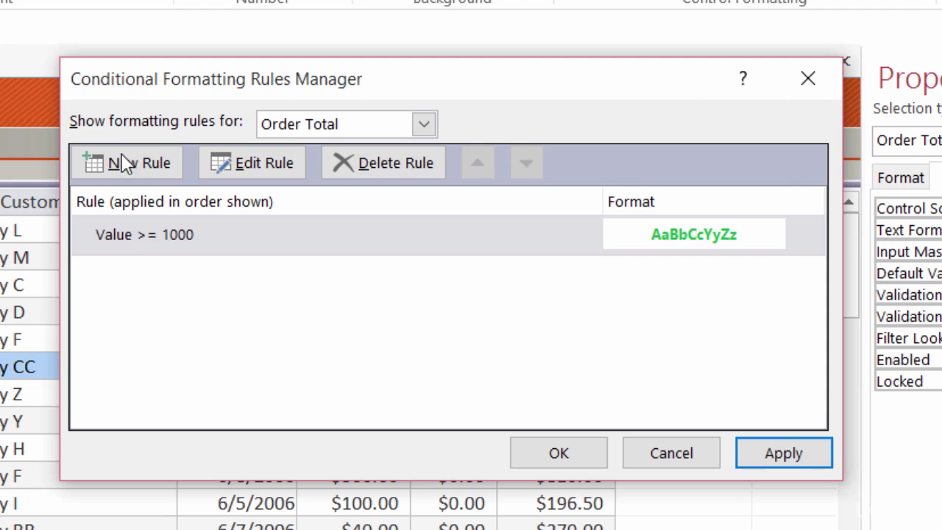
click(125, 161)
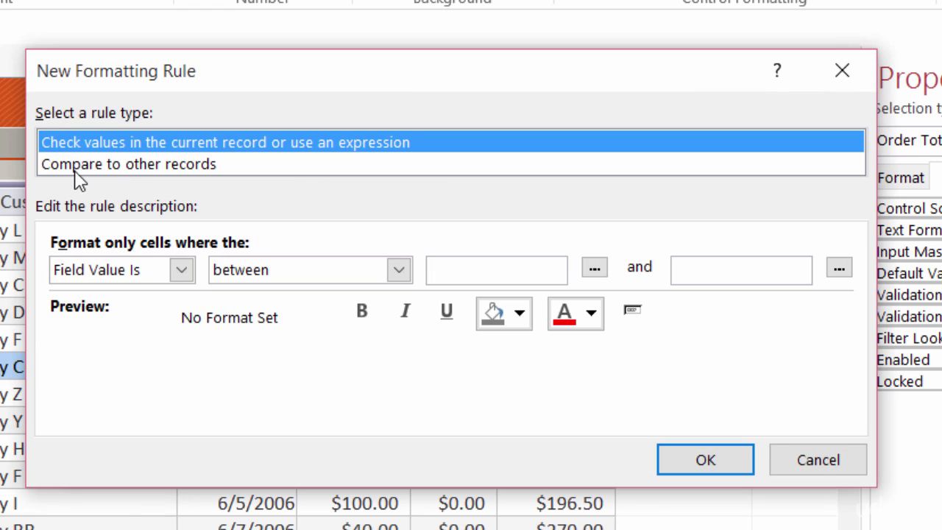
click(133, 168)
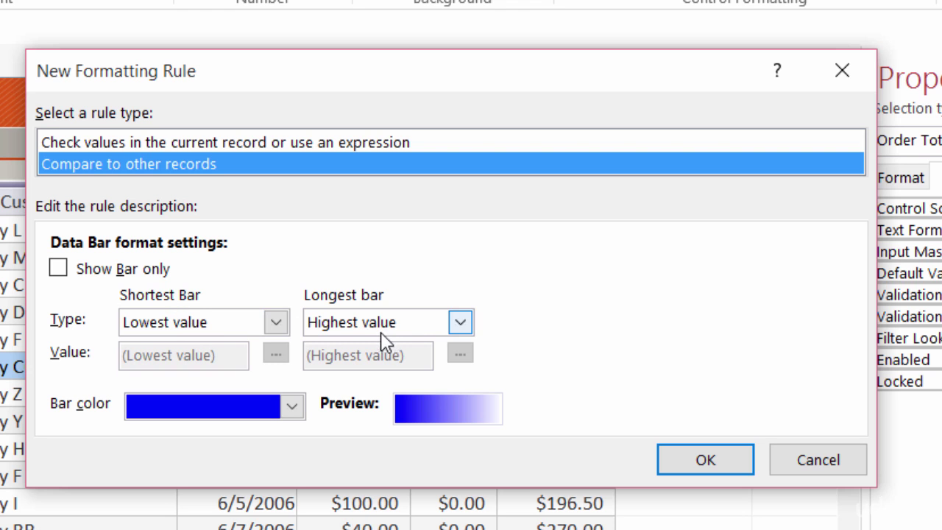
click(278, 324)
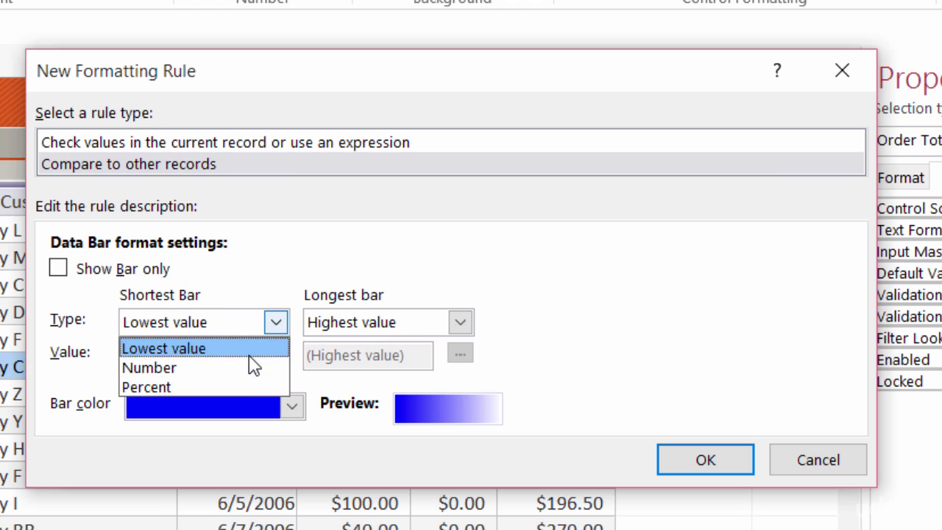
click(249, 352)
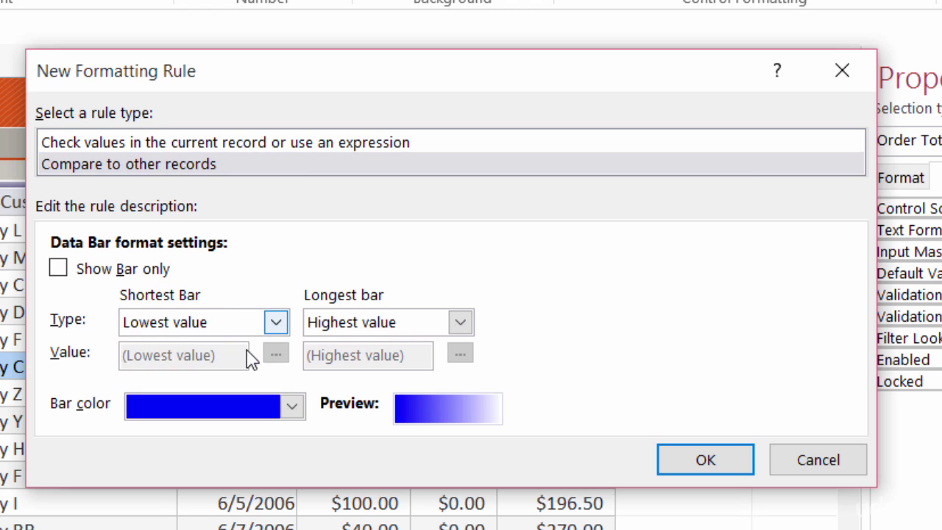
click(292, 403)
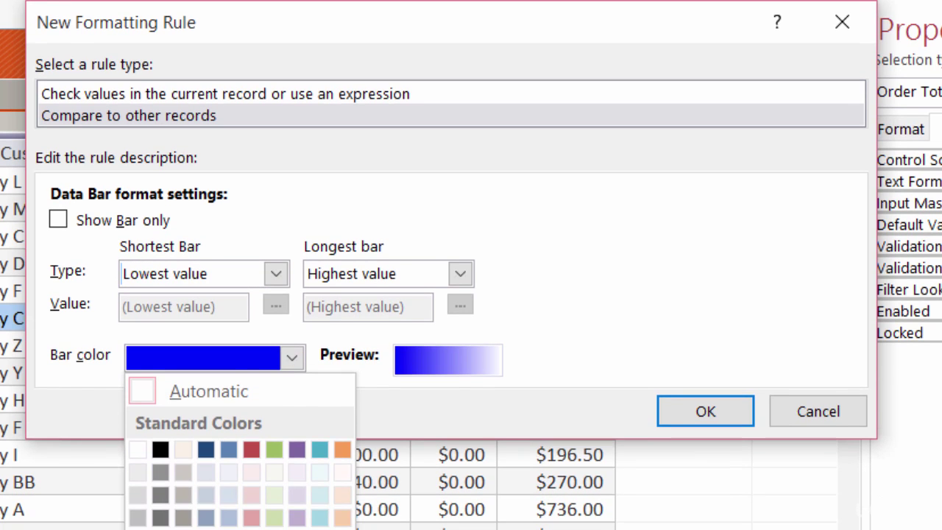
click(319, 529)
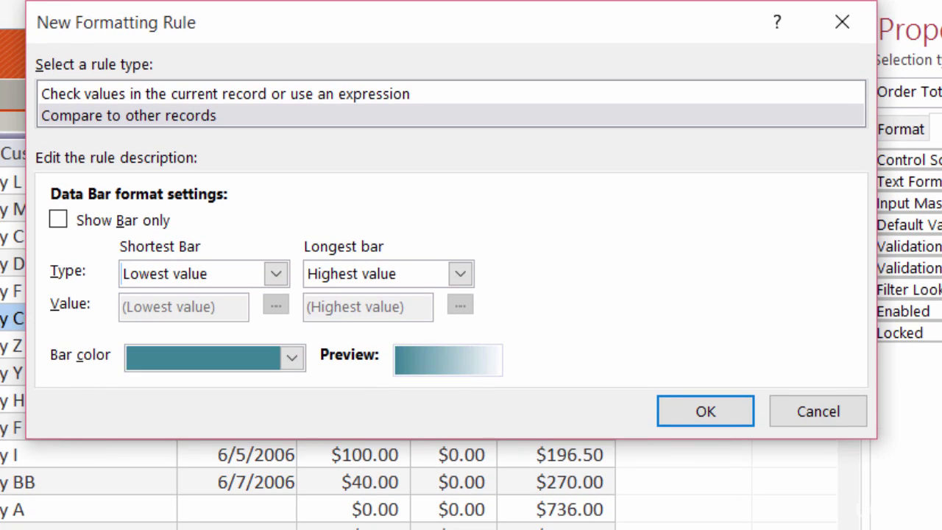
click(695, 412)
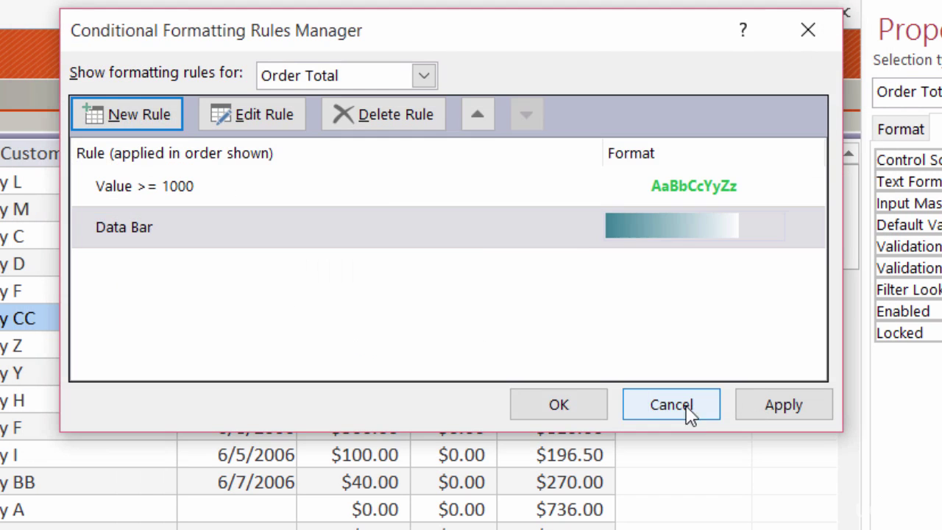
click(587, 403)
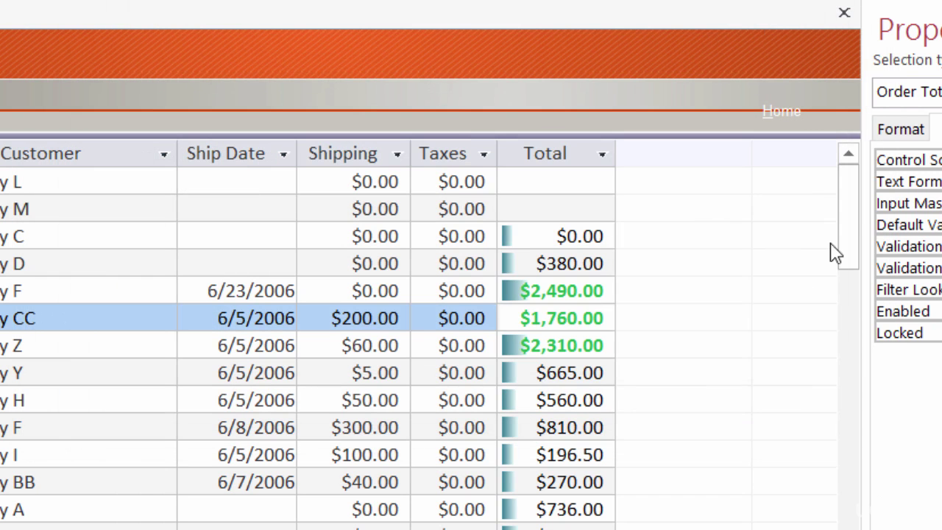
drag(861, 234, 873, 453)
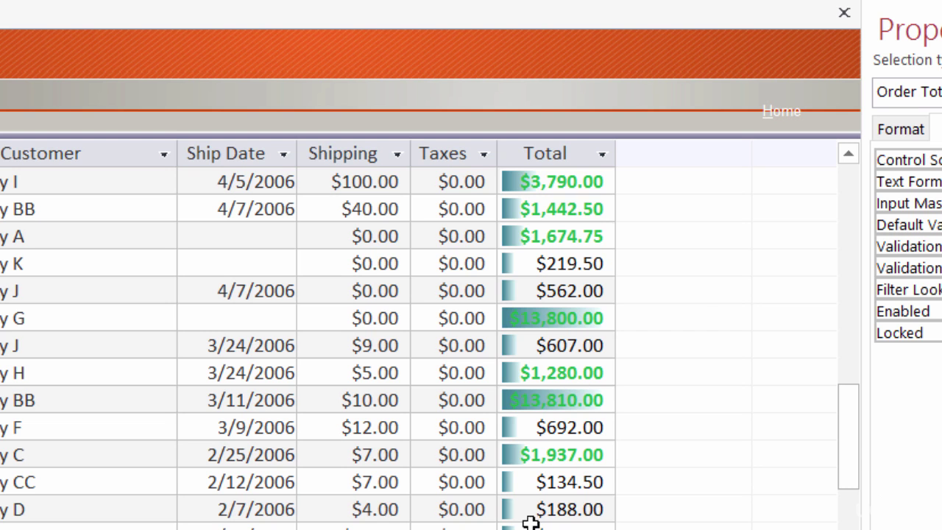
mouse_move(858, 439)
mouse_down()
mouse_move(856, 475)
mouse_move(856, 391)
mouse_move(857, 447)
mouse_up()
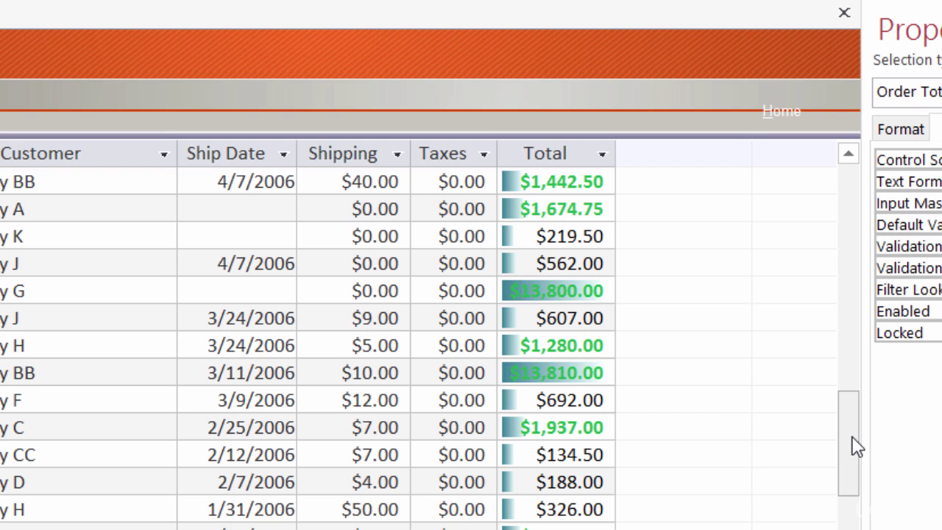
drag(856, 444, 871, 211)
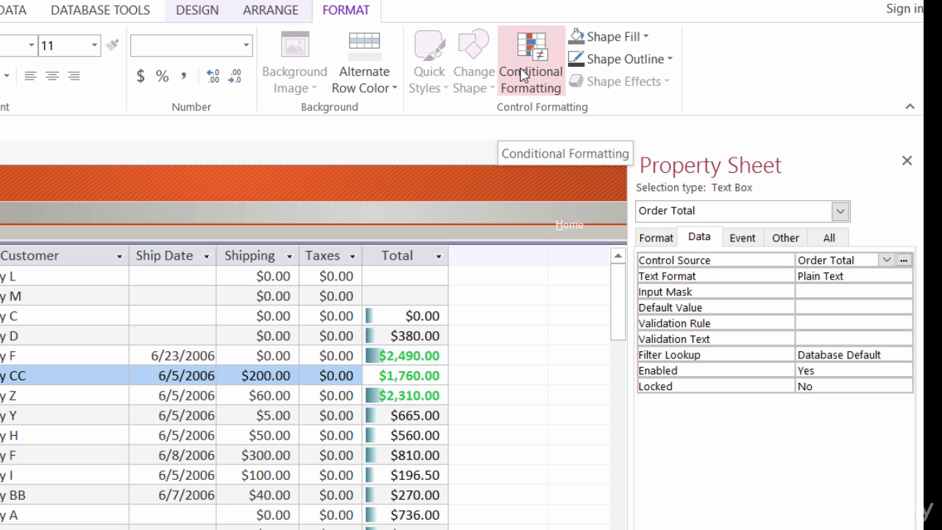
Reopen the Conditional Formatting Rules Manager for Order Total to review both rules.
click(522, 75)
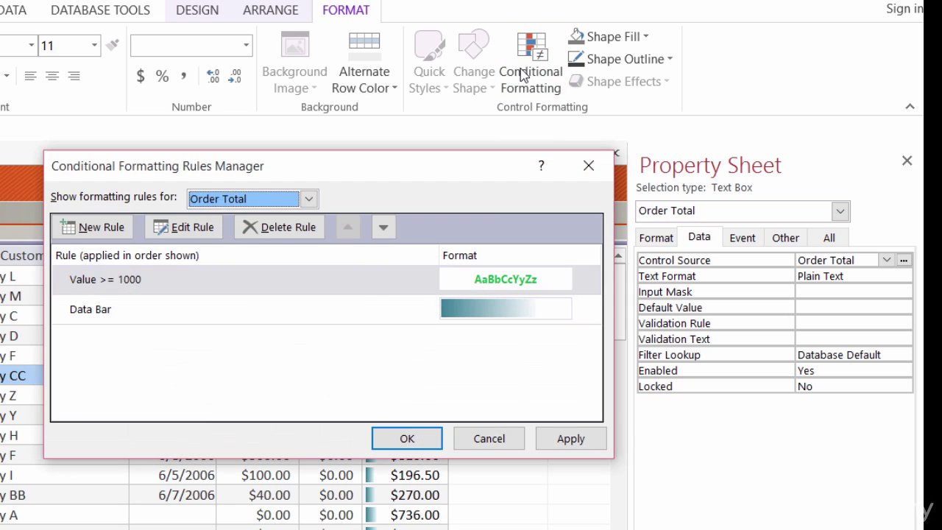